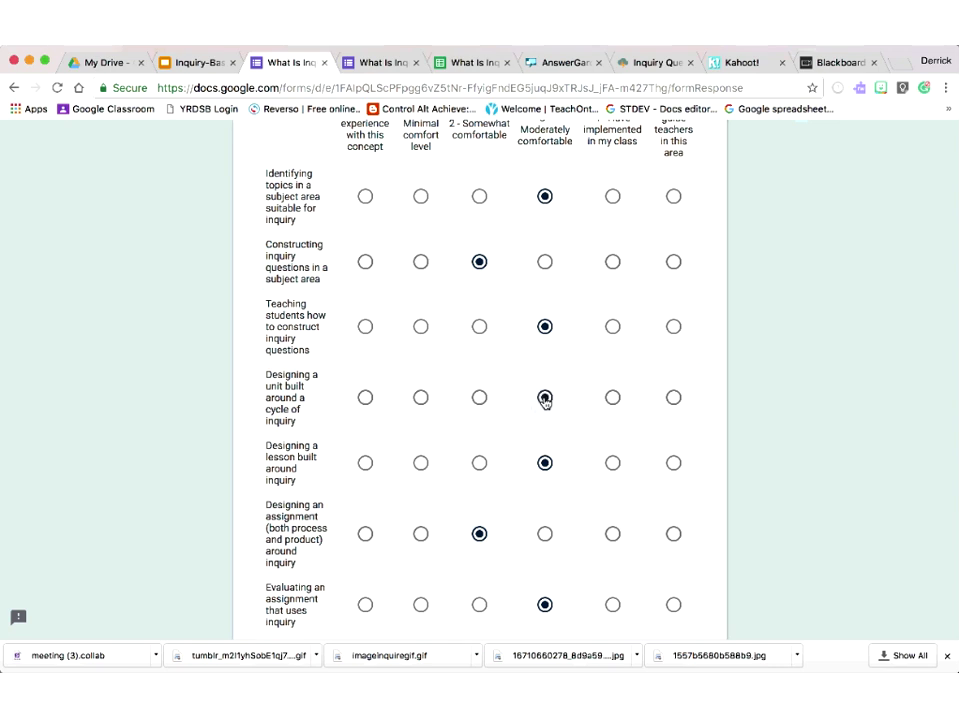
# Submit the completed "What Is Inquiry-Based Learning?" form with its comfort-level ratings.
pyautogui.scroll(-2, 600, 411)
pyautogui.scroll(-4, 600, 411)
pyautogui.click(380, 510)
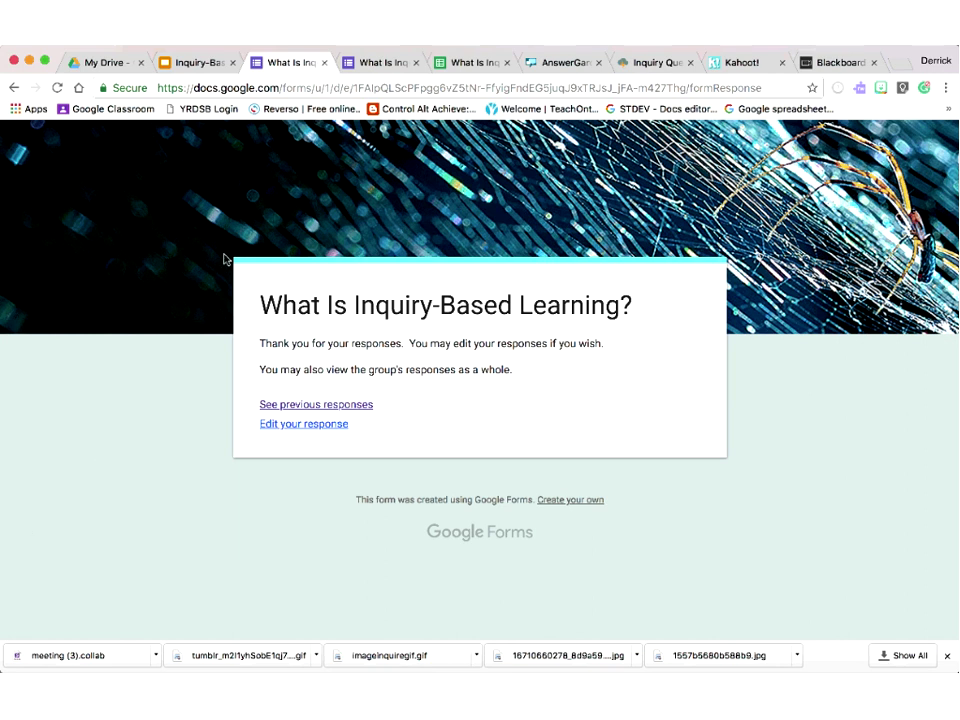
# Delete the empty rows 2 to 17 above the new entries in the form's responses spreadsheet.
pyautogui.click(480, 64)
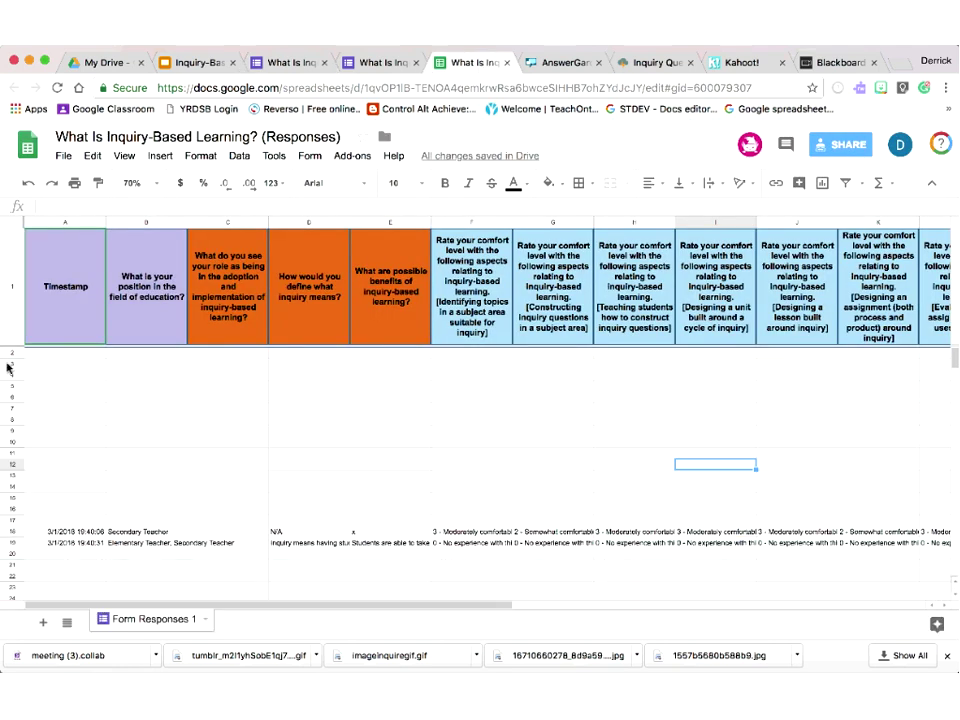
pyautogui.moveTo(13, 354); pyautogui.dragTo(13, 411)
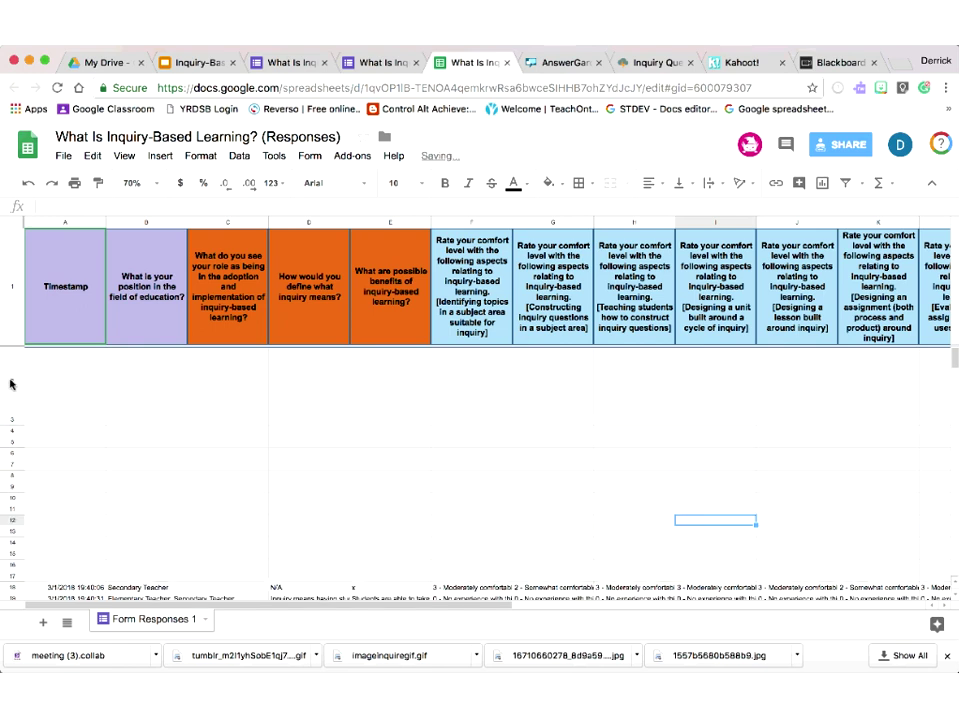
pyautogui.click(11, 381)
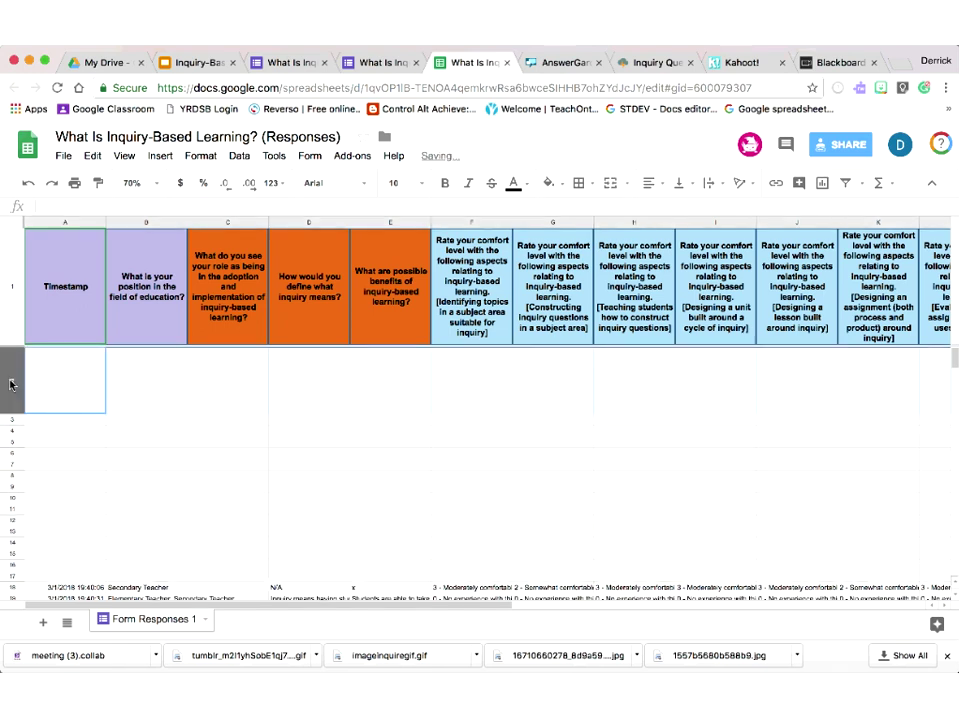
pyautogui.moveTo(10, 458); pyautogui.dragTo(12, 521)
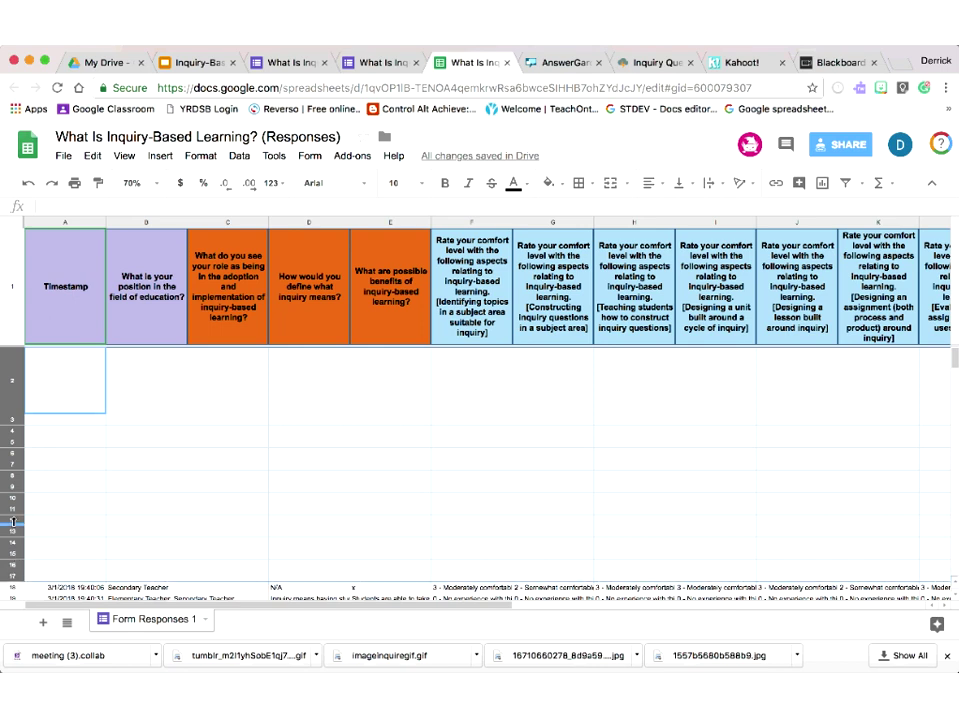
pyautogui.rightClick(12, 521)
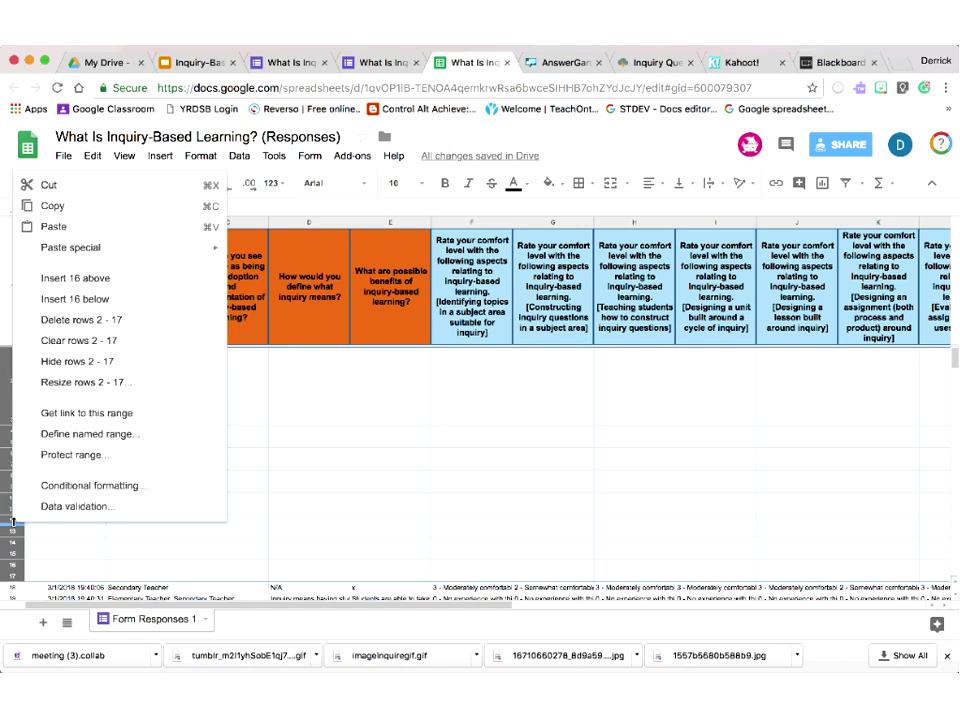
pyautogui.click(135, 321)
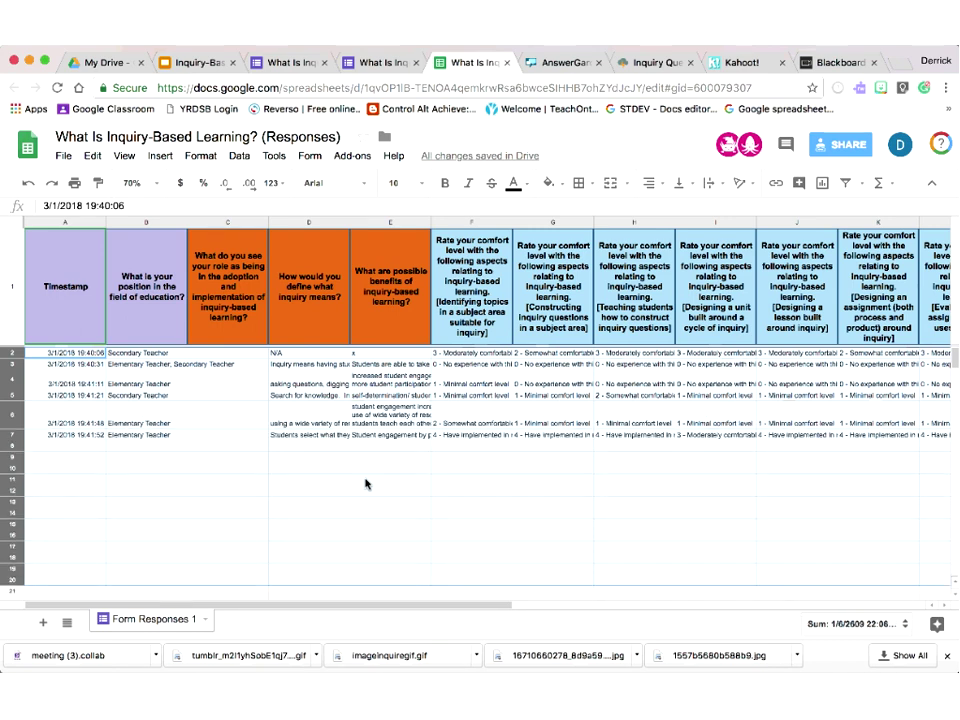
# Look over the timestamps and education positions of the new responses in the spreadsheet.
pyautogui.click(85, 383)
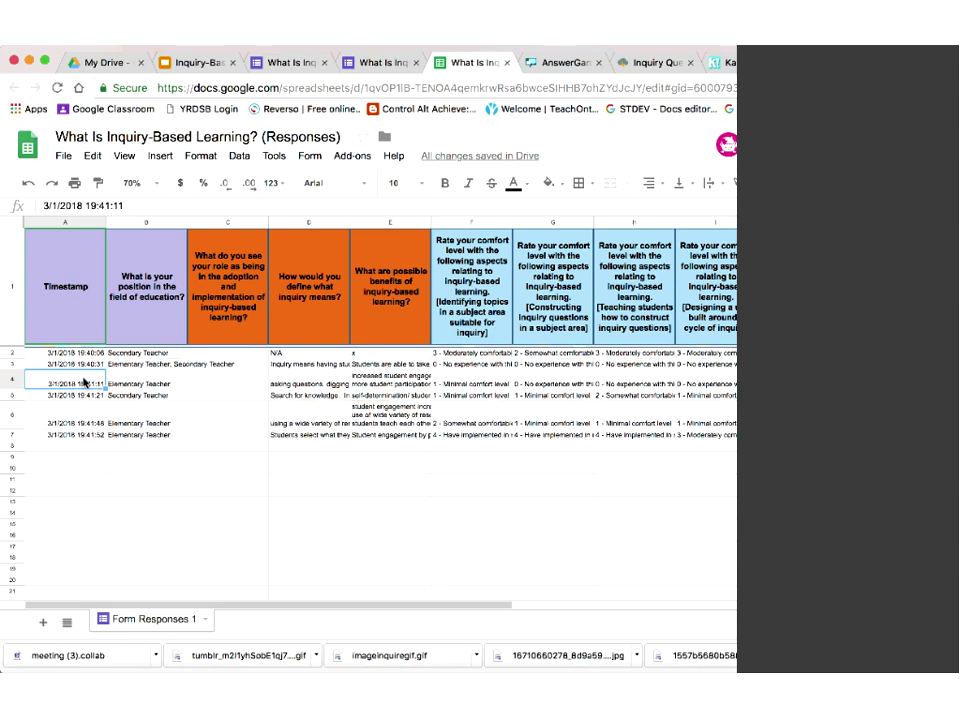
pyautogui.press('Down')
pyautogui.press('Down')
pyautogui.press('Down')
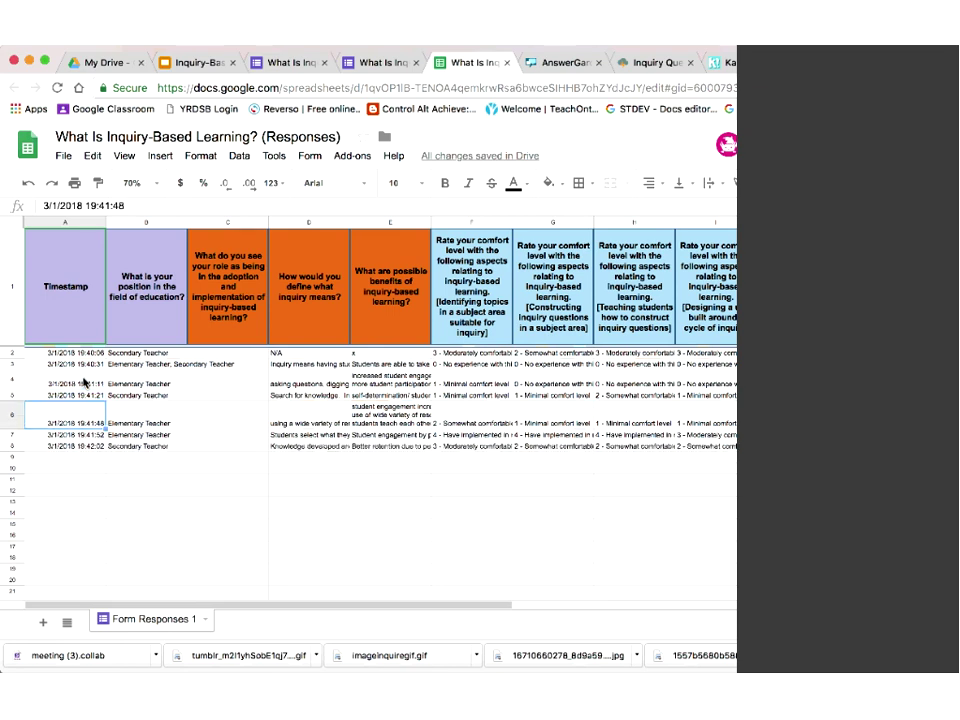
pyautogui.press('Right')
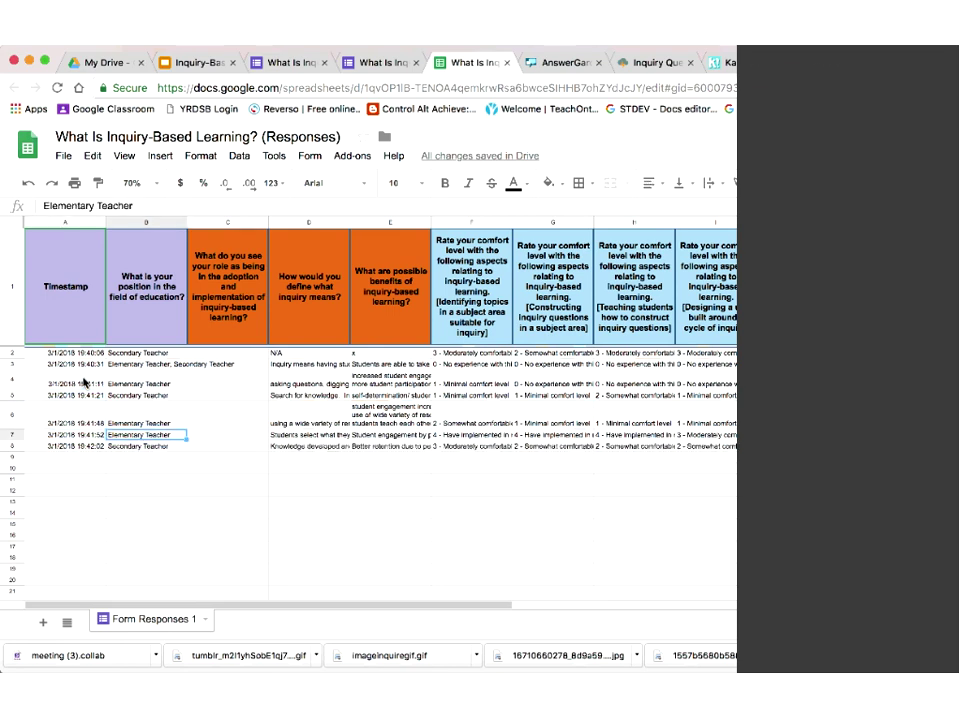
pyautogui.press('Right')
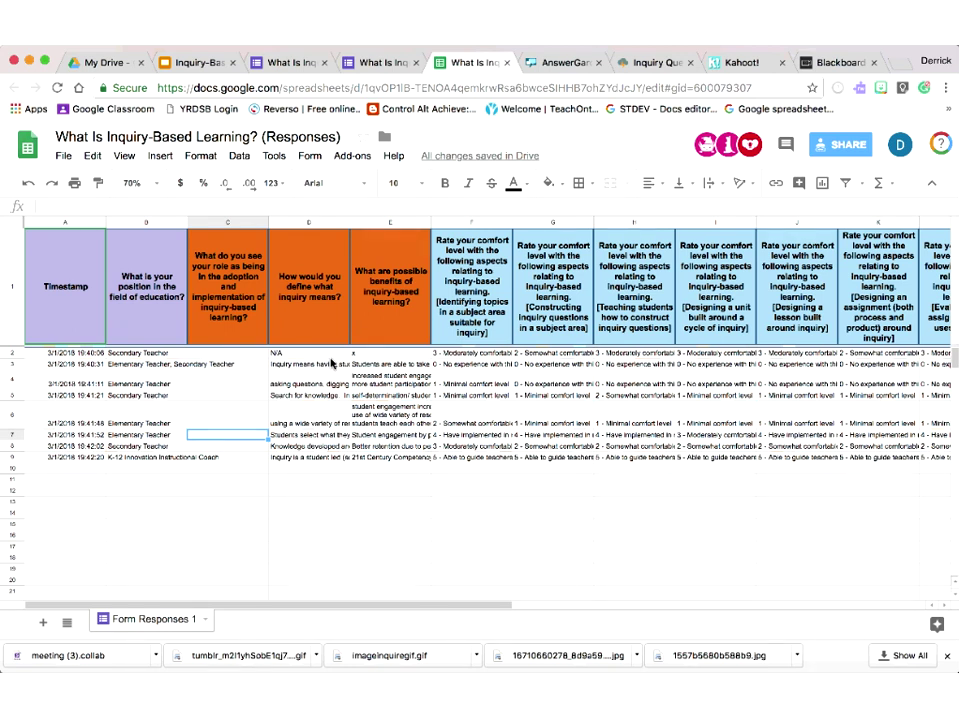
# Read the participants' full answers to "How would you define what inquiry means?" in column D, down to row 12.
pyautogui.click(332, 355)
pyautogui.click(327, 369)
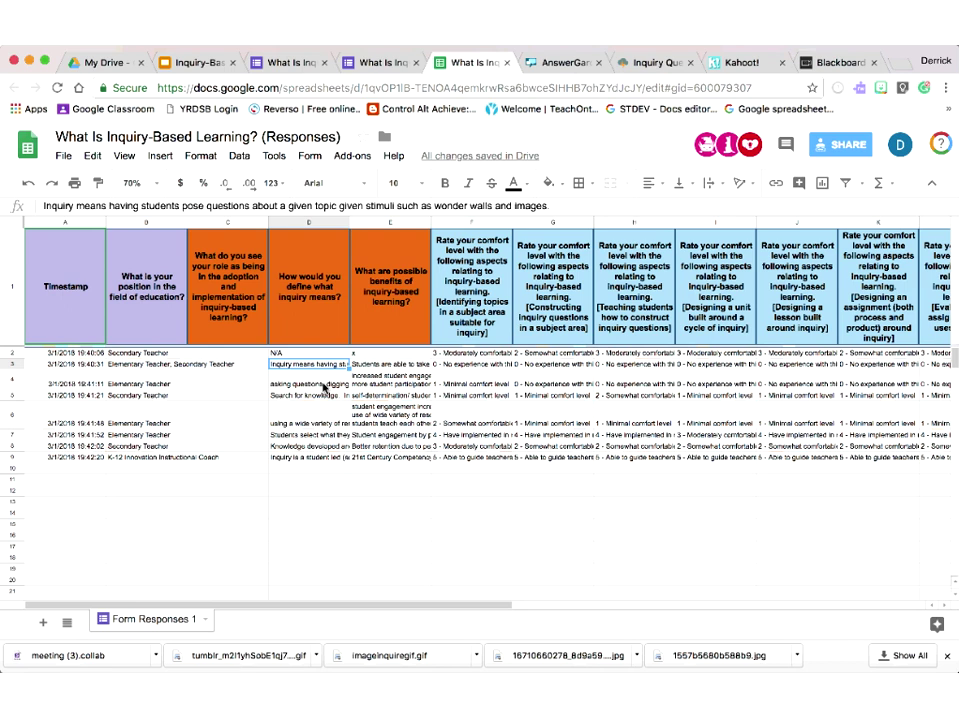
pyautogui.click(322, 386)
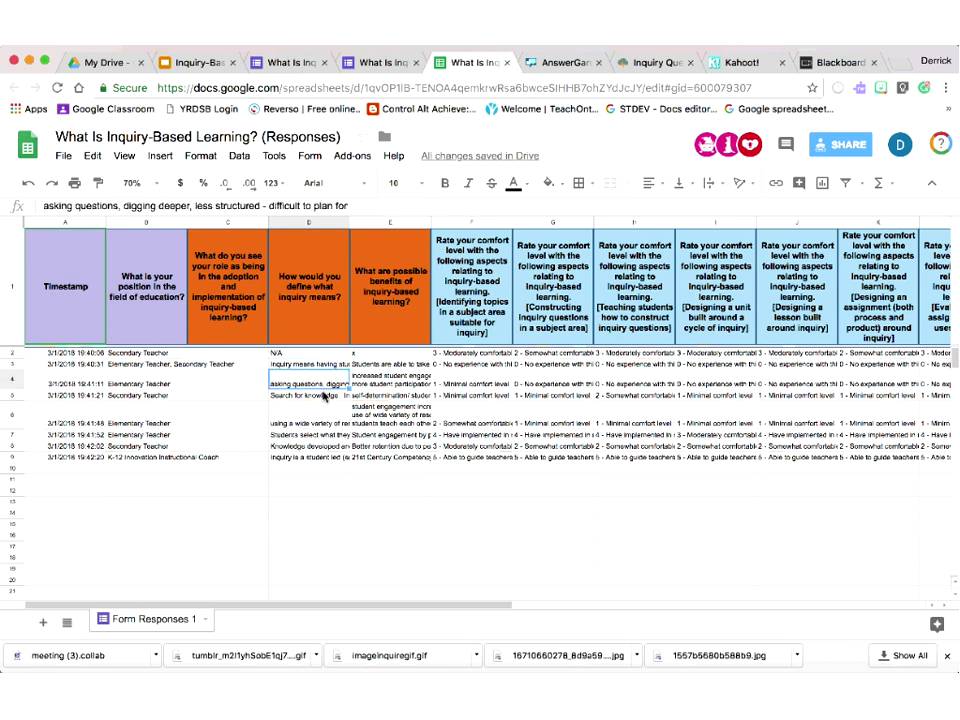
pyautogui.click(324, 396)
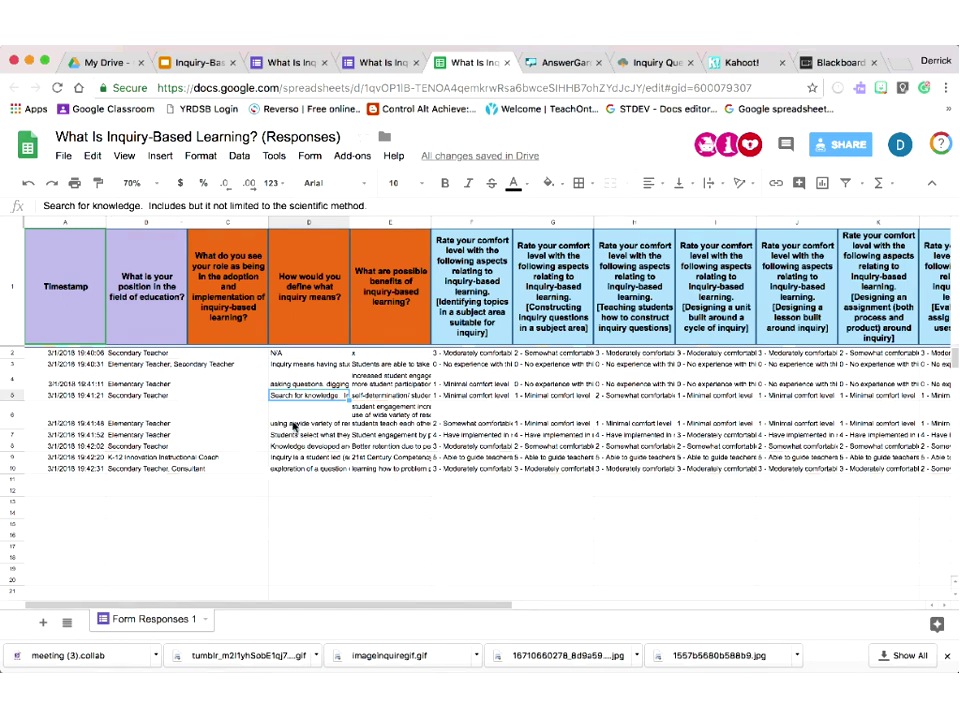
pyautogui.click(306, 422)
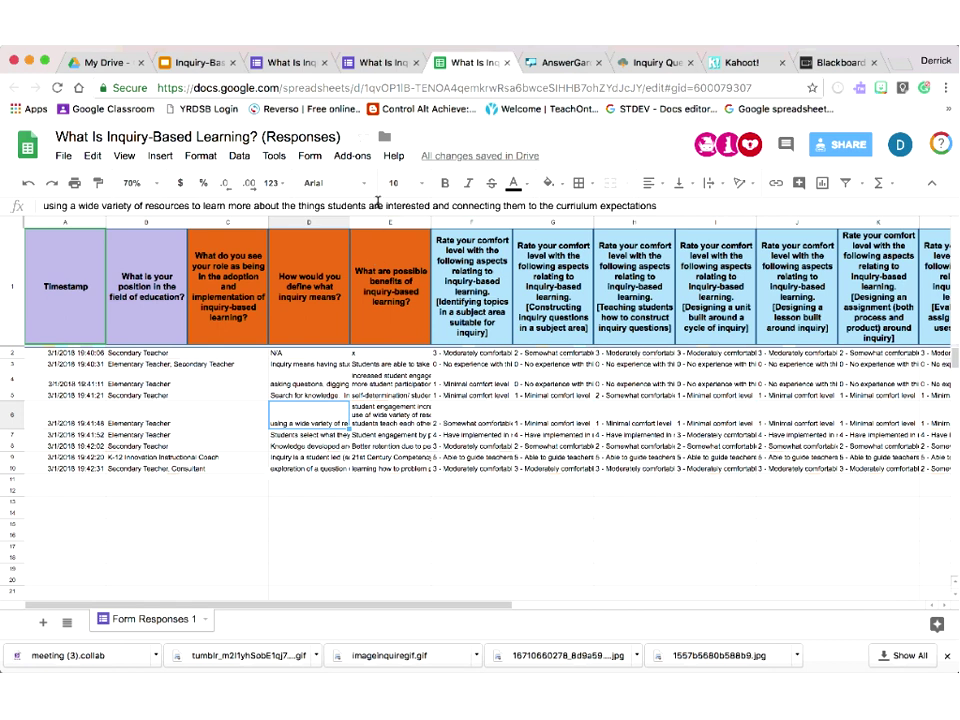
pyautogui.click(324, 436)
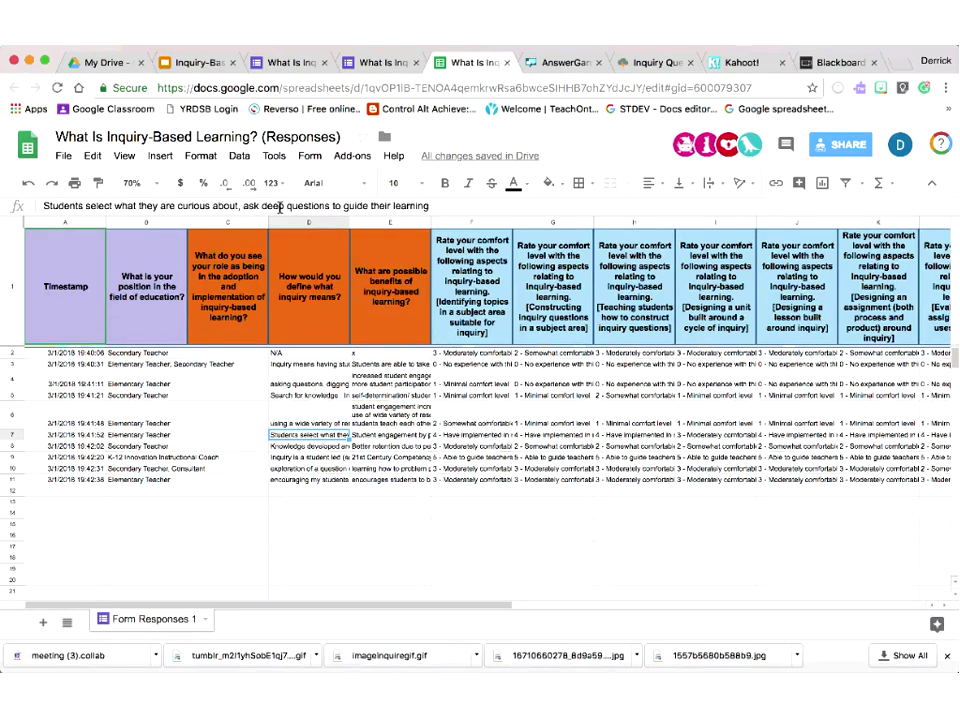
pyautogui.click(332, 449)
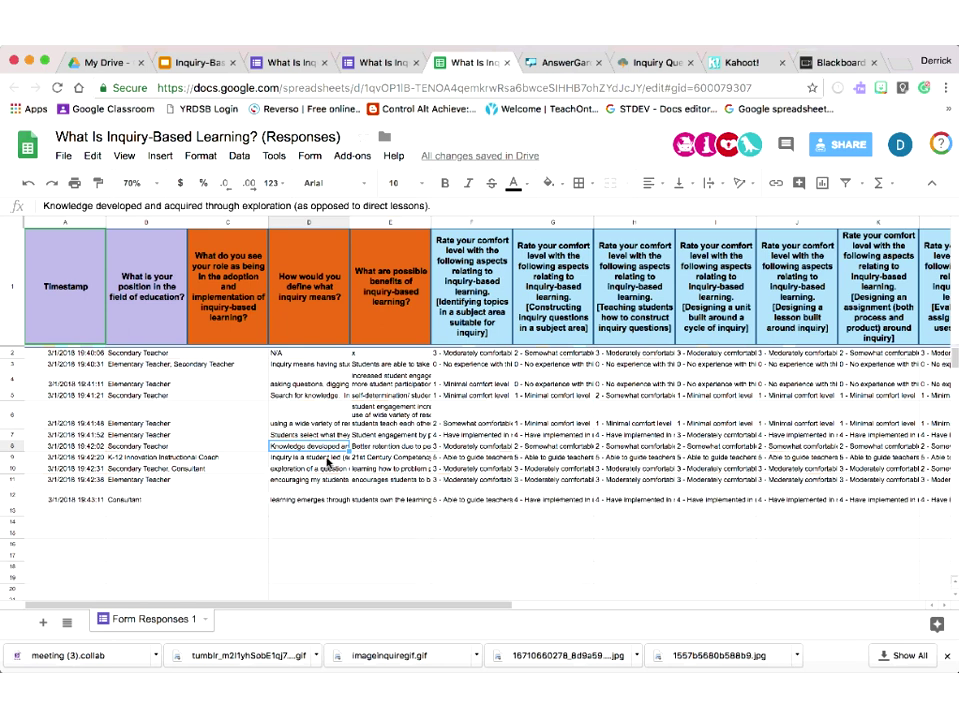
pyautogui.click(327, 459)
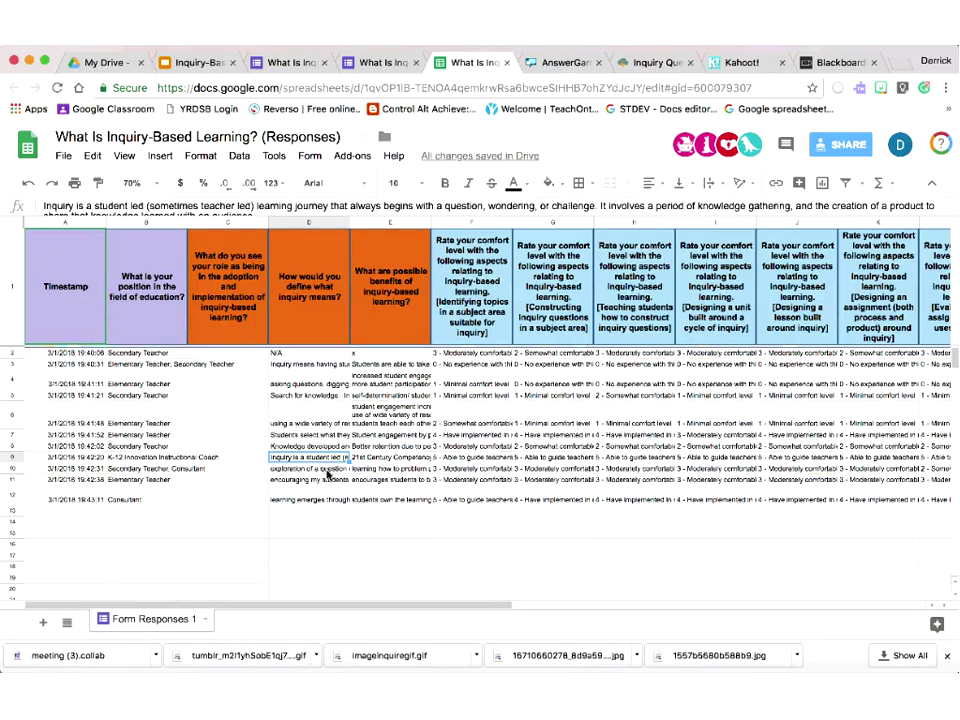
pyautogui.click(328, 480)
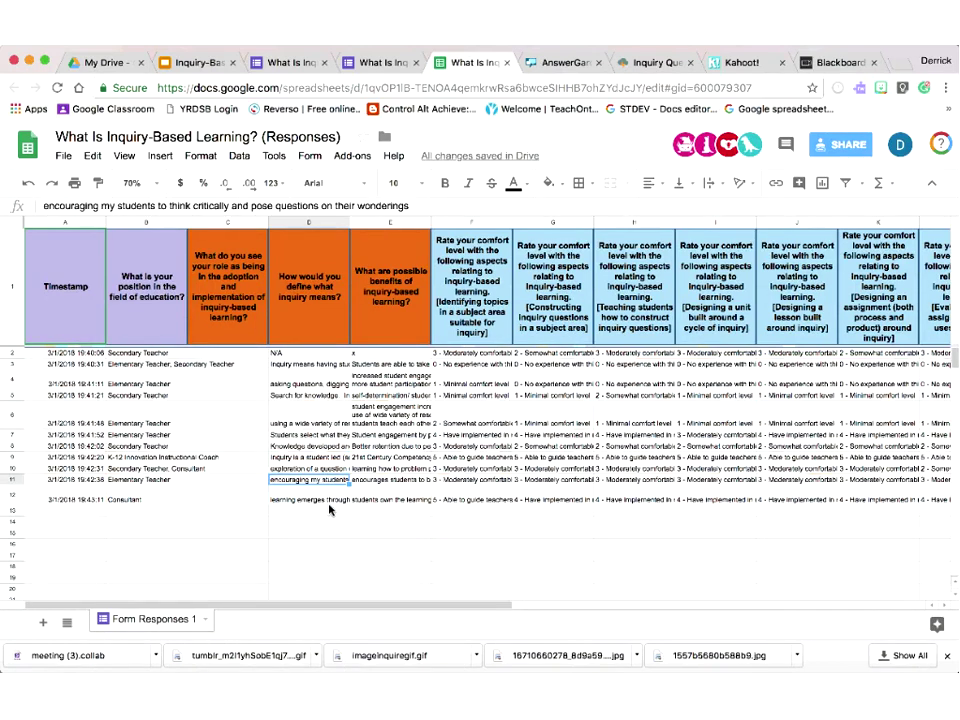
pyautogui.click(329, 500)
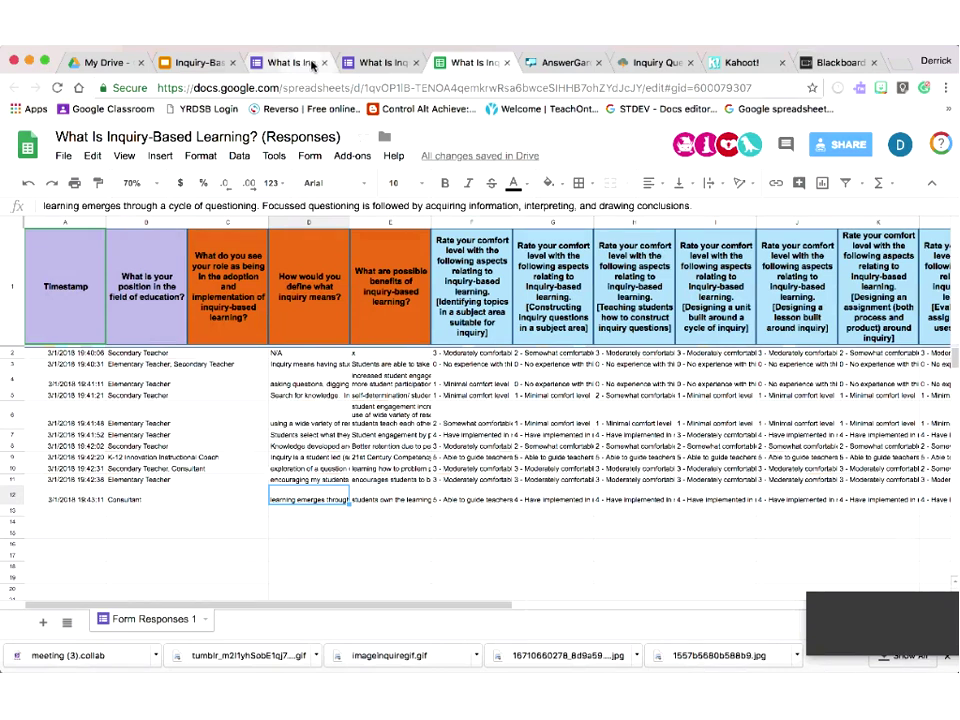
# Review the form's response summary, from the education position chart to the comfort-level ratings chart.
pyautogui.click(380, 63)
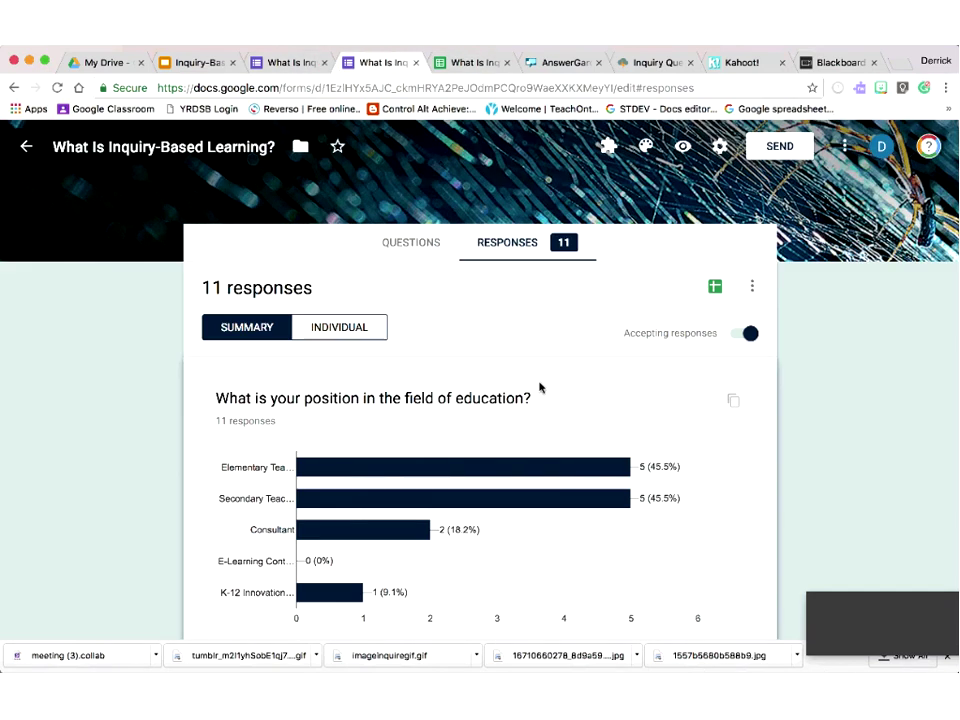
pyautogui.scroll(-3, 540, 388)
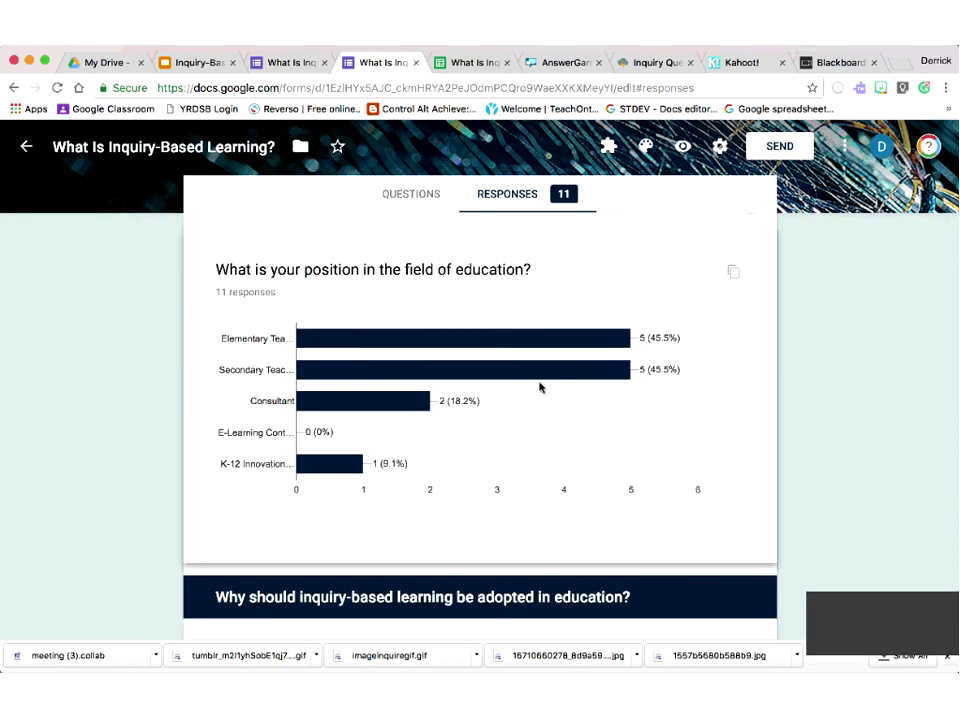
pyautogui.scroll(-1, 525, 360)
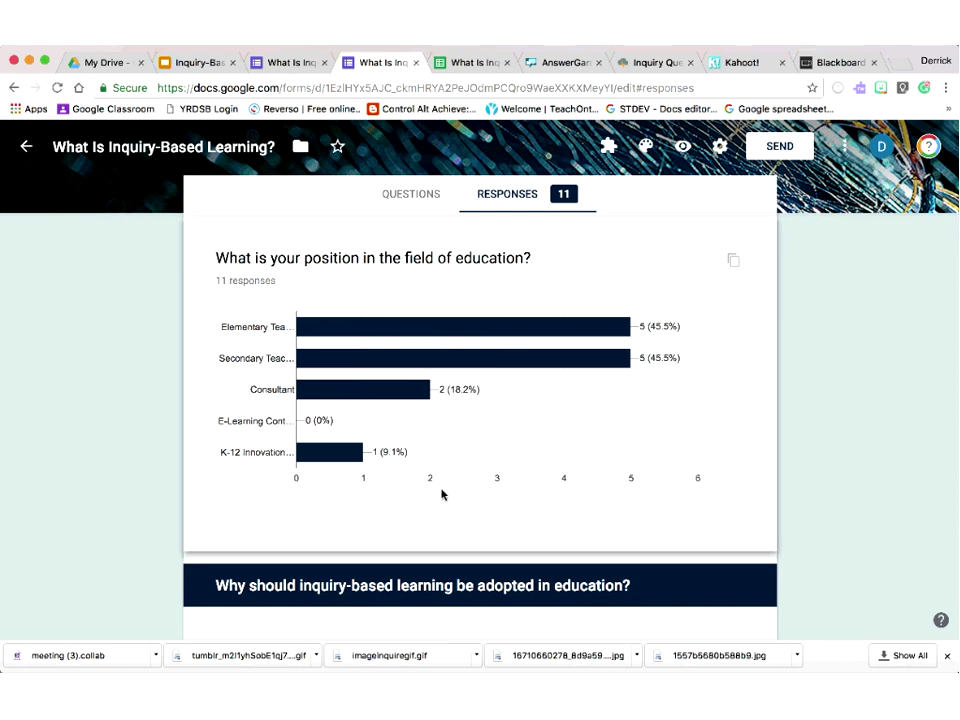
pyautogui.scroll(-3, 442, 492)
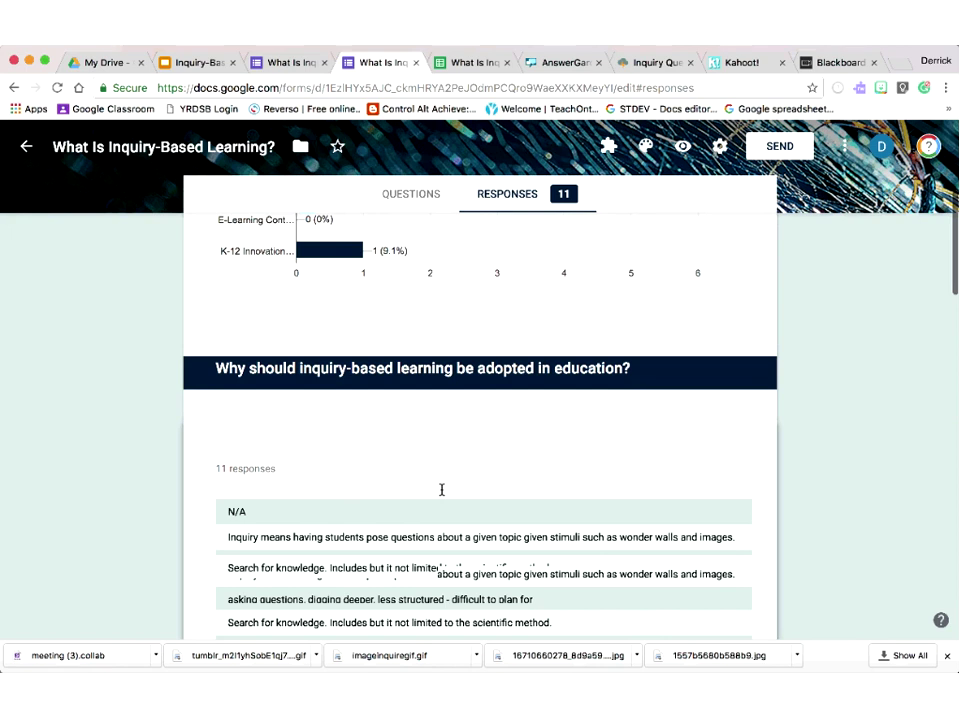
pyautogui.scroll(-5, 701, 600)
pyautogui.scroll(-10, 701, 600)
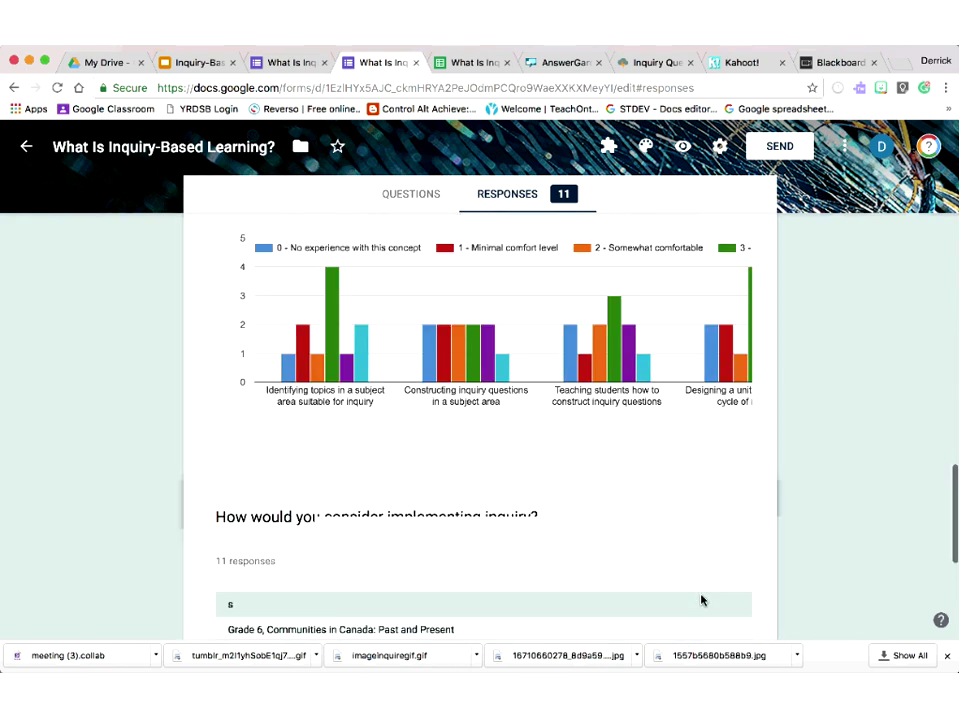
pyautogui.scroll(1, 701, 600)
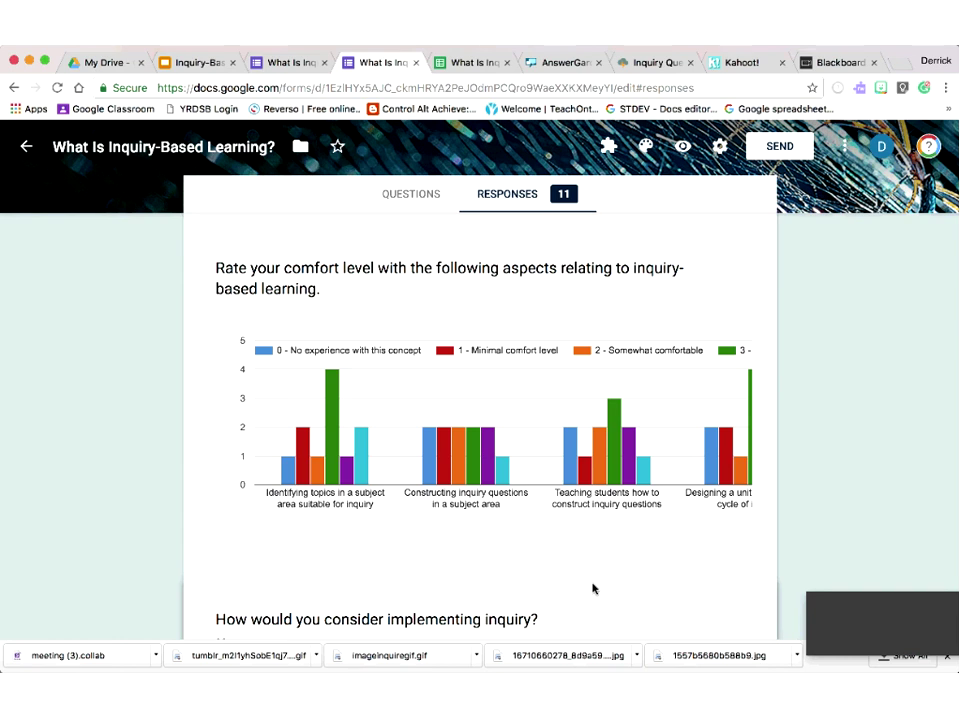
pyautogui.scroll(10, 592, 589)
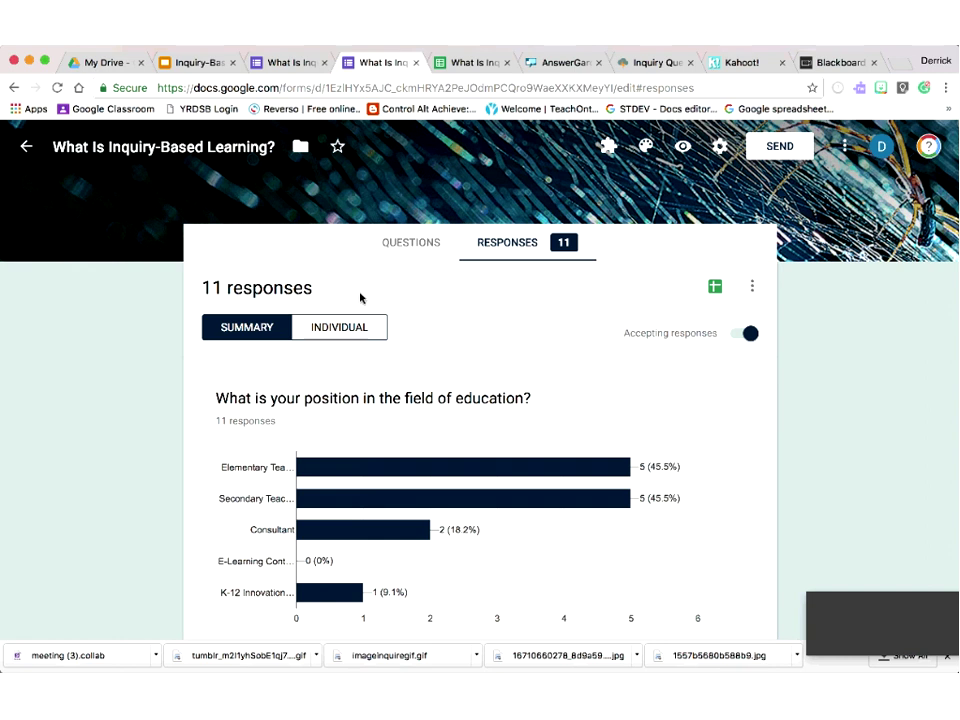
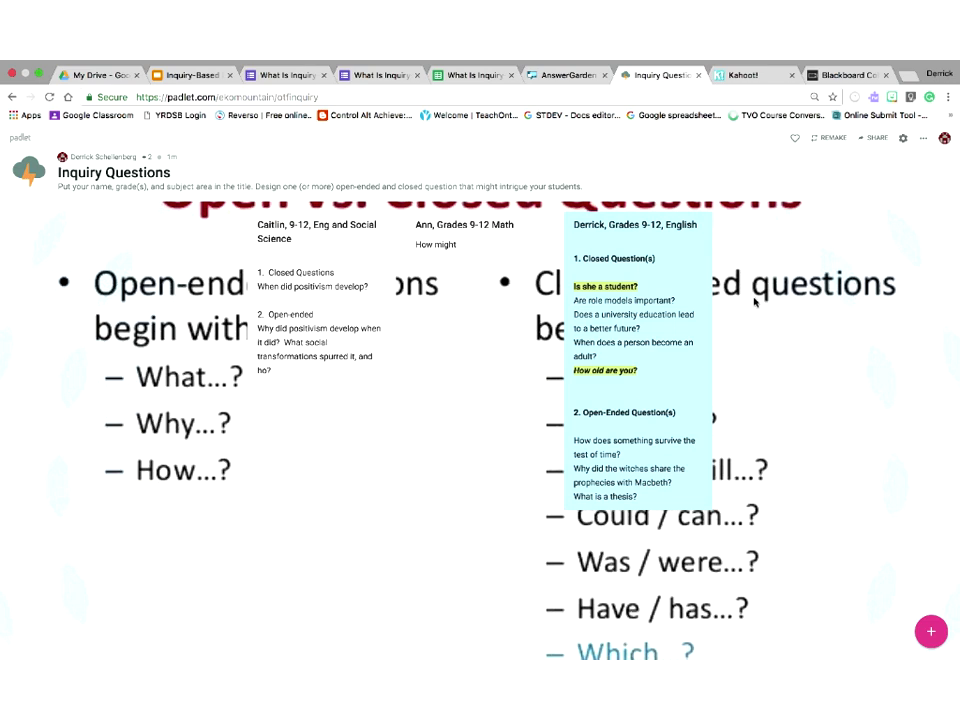
# Exit full-screen mode for the browser window showing the Inquiry Questions Padlet board.
pyautogui.moveTo(650, 258)
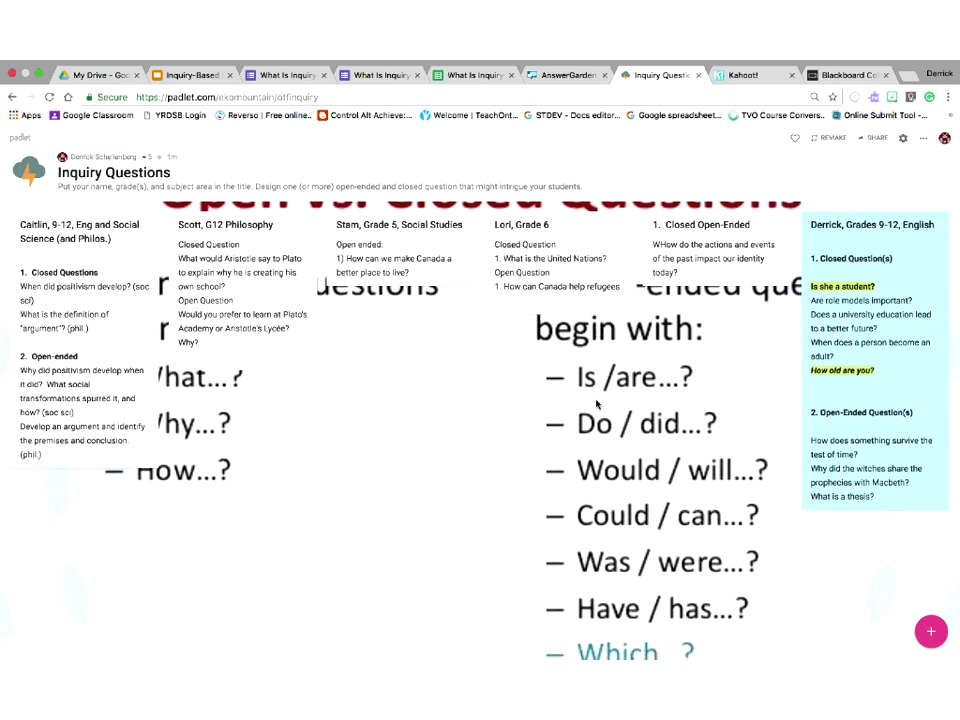
pyautogui.moveTo(934, 407)
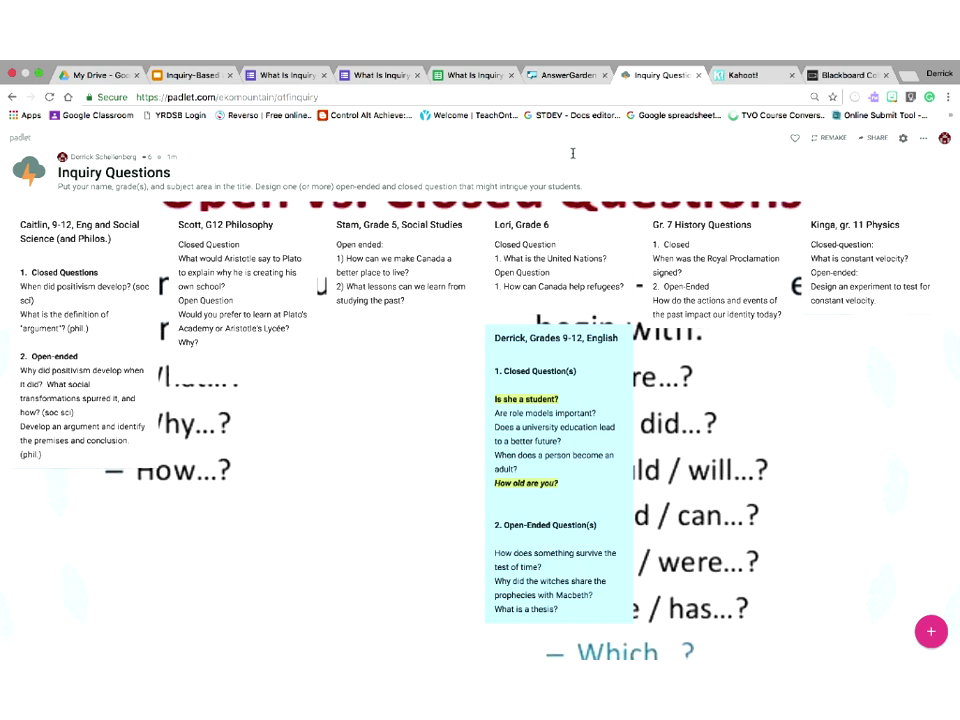
pyautogui.moveTo(95, 61)
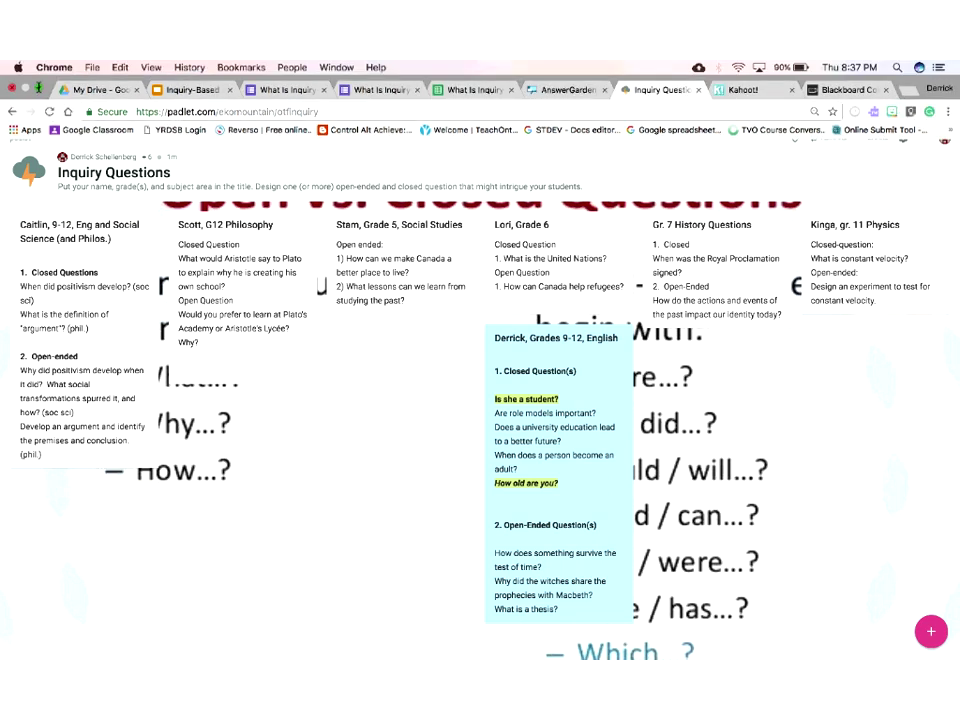
pyautogui.press('ctrl+super+f')
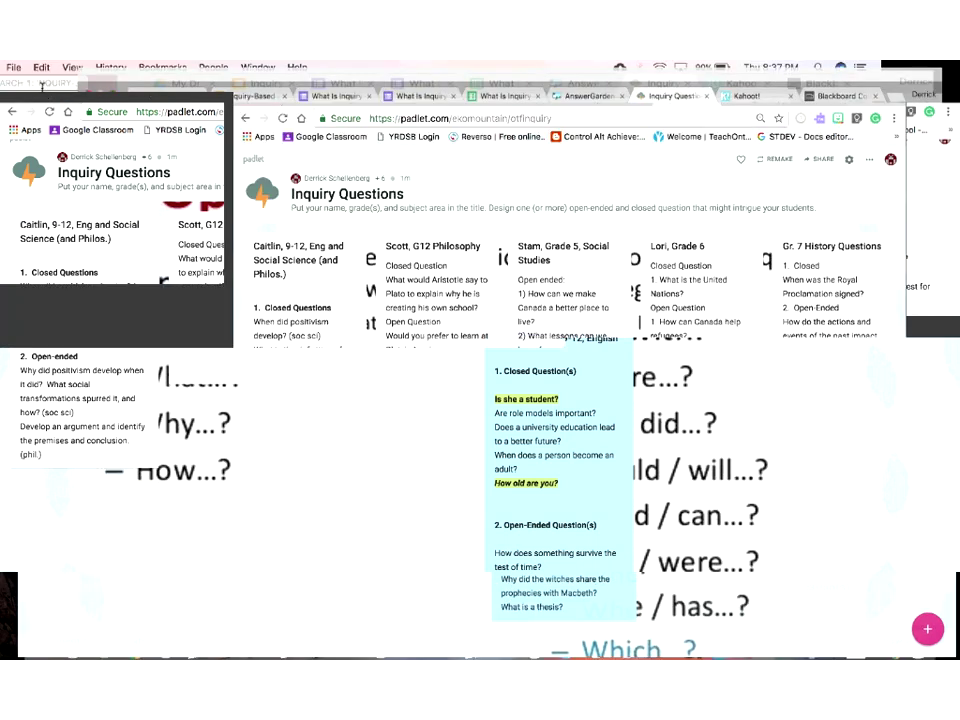